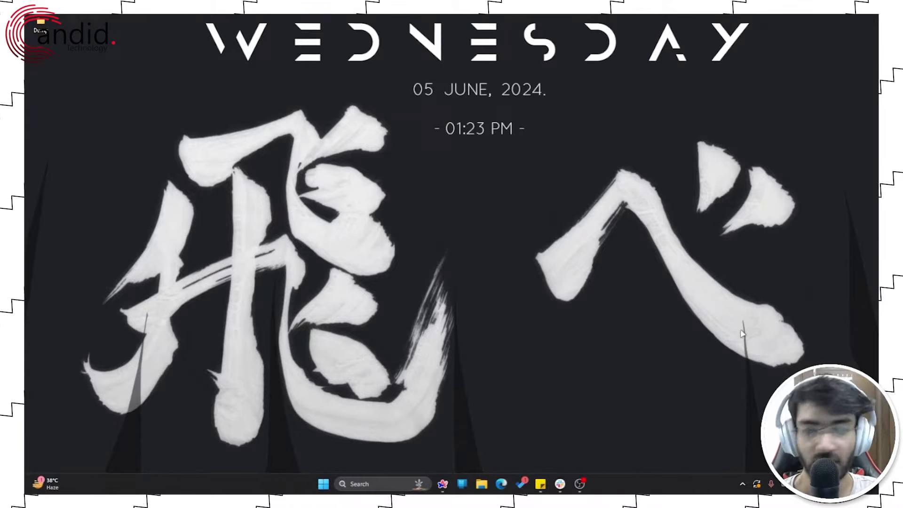
# - Open Task Manager from the Start right-click menu and find the Dragon Center (2) process group
pyautogui.rightClick(320, 489)
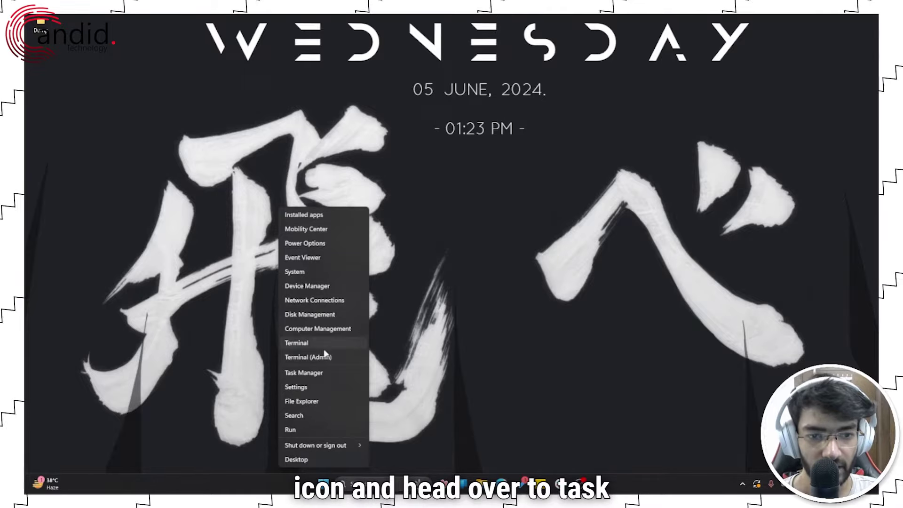
pyautogui.click(324, 372)
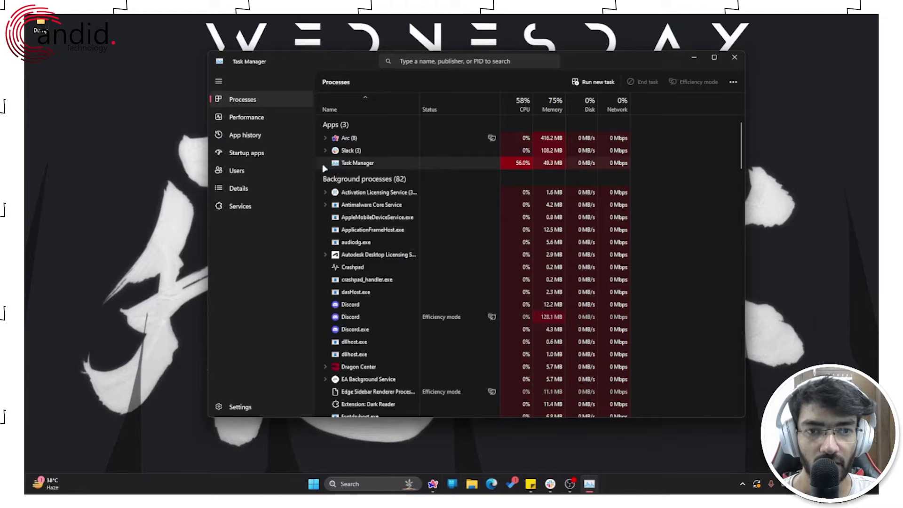
pyautogui.scroll(-1, 372, 226)
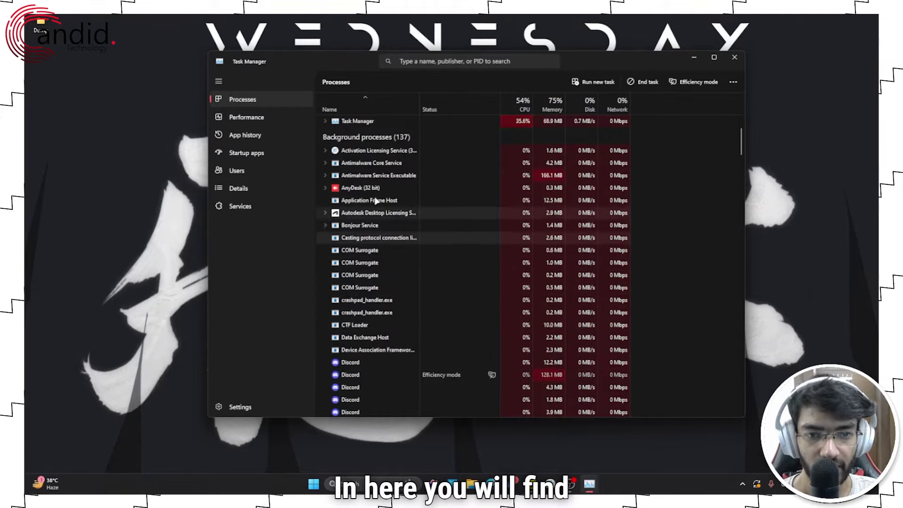
pyautogui.scroll(-5, 375, 201)
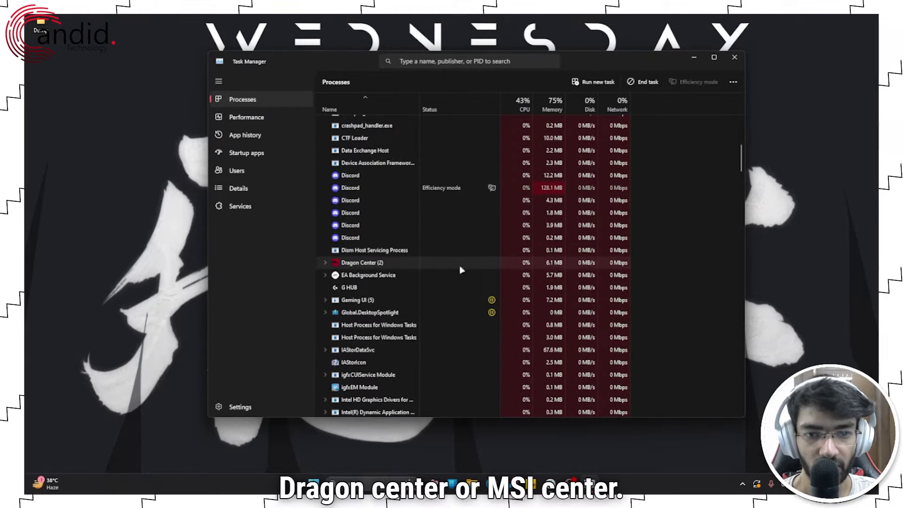
pyautogui.click(325, 264)
pyautogui.click(325, 264)
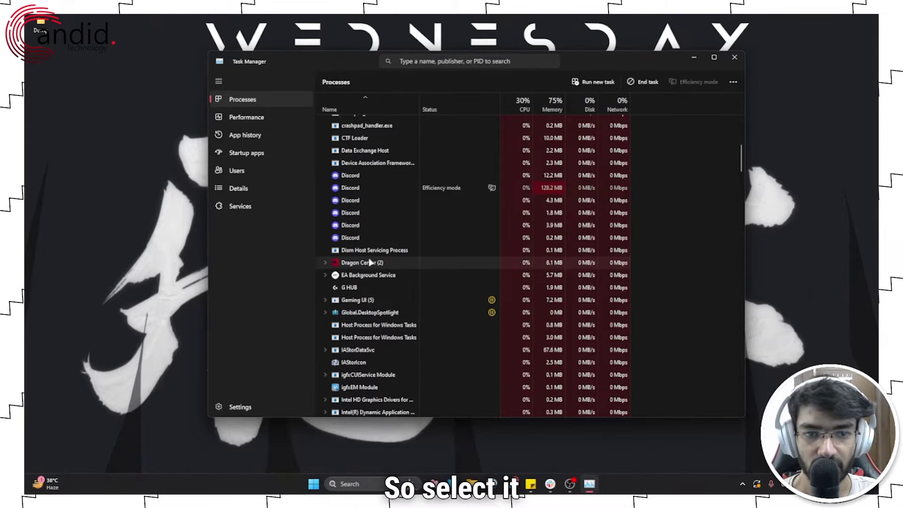
# - End the Dragon Center task, then open Settings from the Win+X menu
pyautogui.click(652, 83)
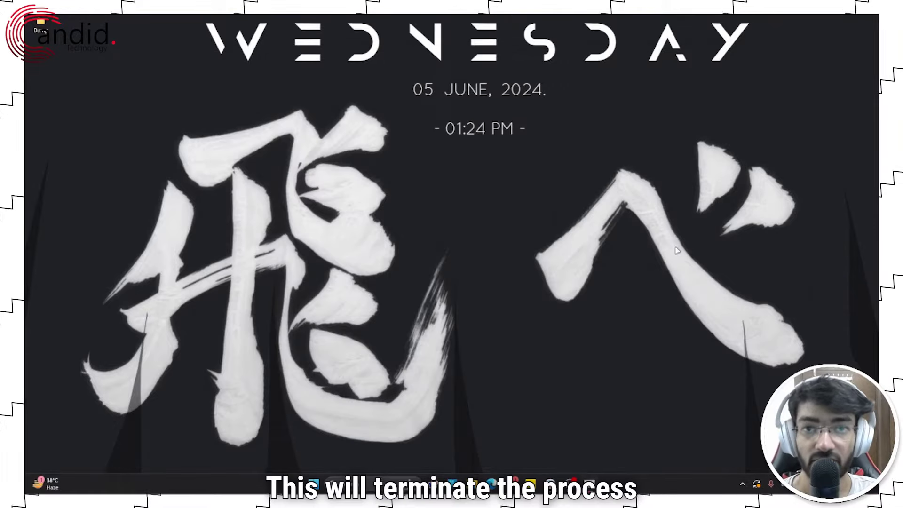
pyautogui.press('super+x')
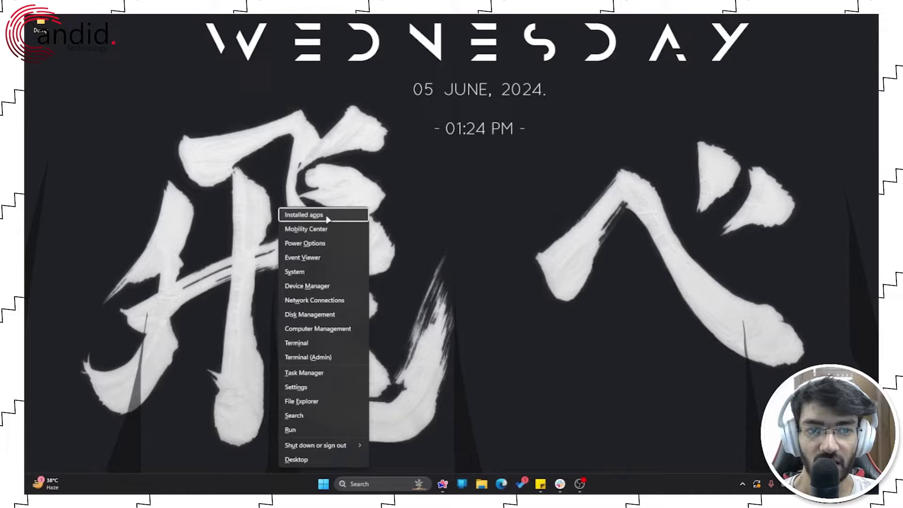
pyautogui.press('Return')
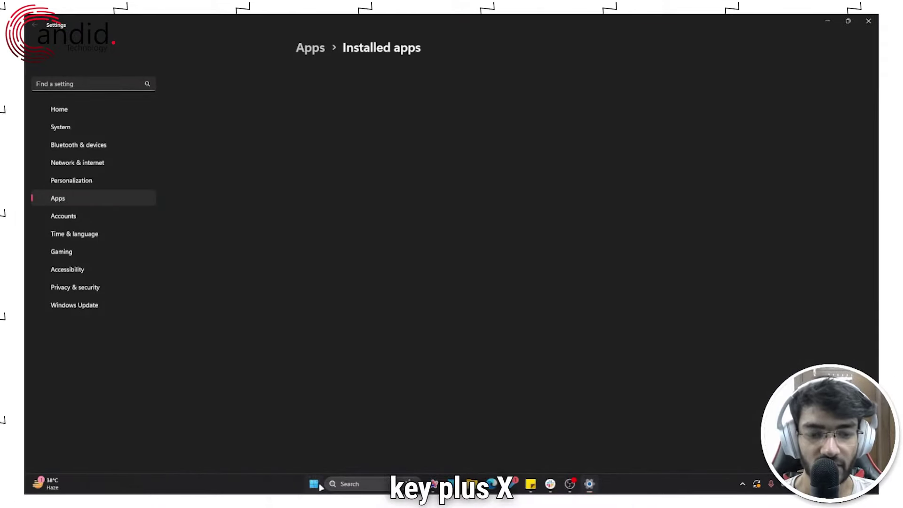
# - Go to Installed apps and open the options menu for Dragon Center (645 MB)
pyautogui.press('super+x')
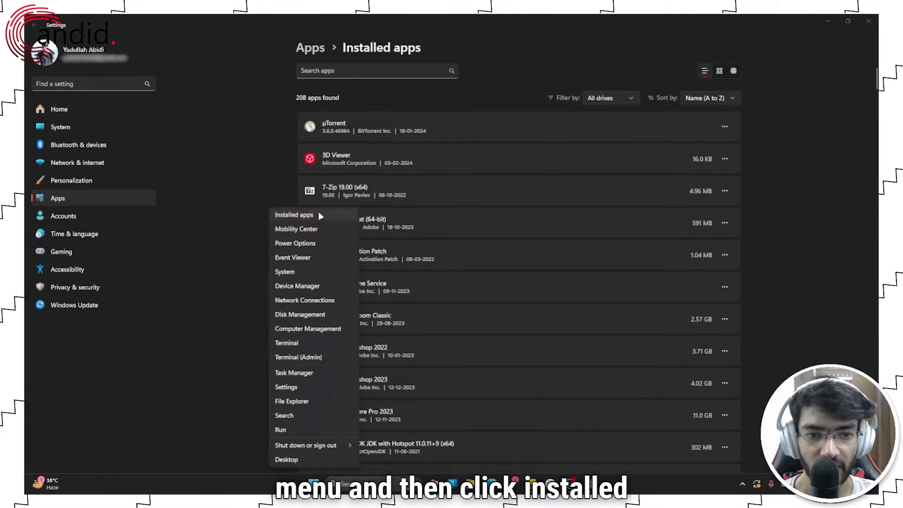
pyautogui.click(305, 214)
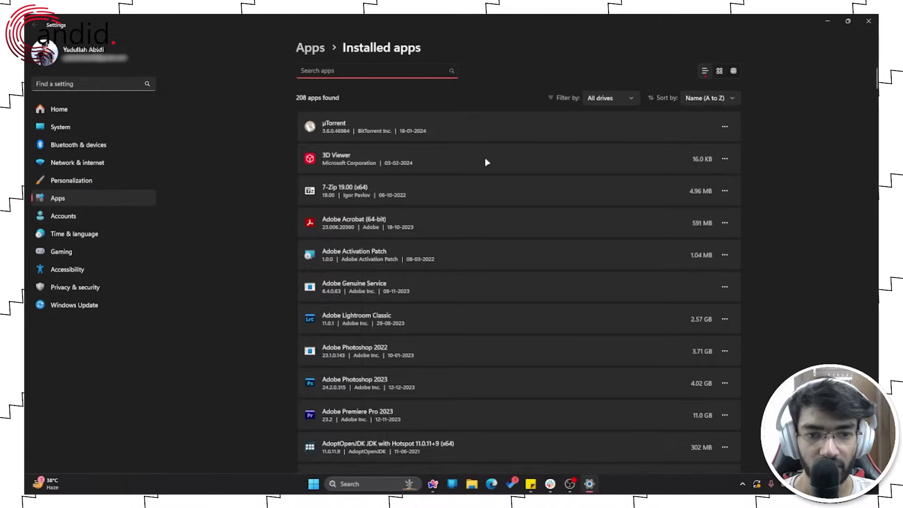
pyautogui.scroll(-15, 486, 221)
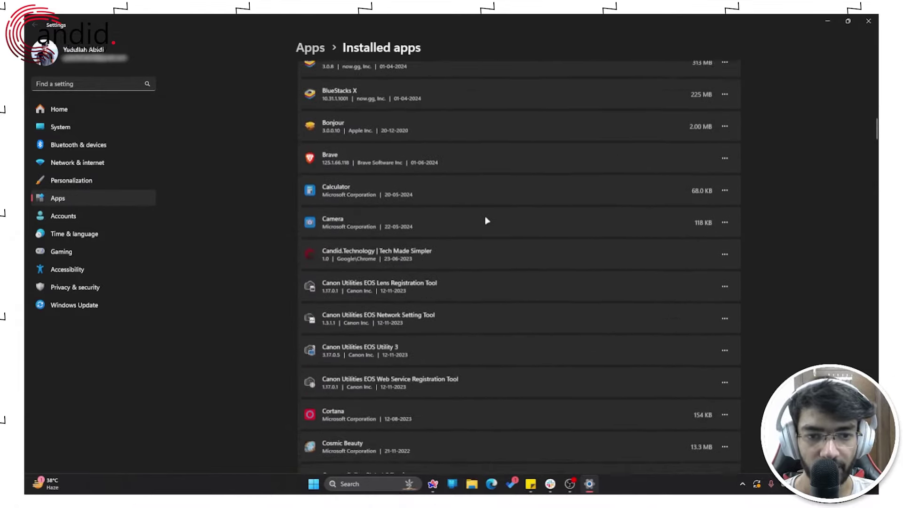
pyautogui.scroll(-10, 485, 219)
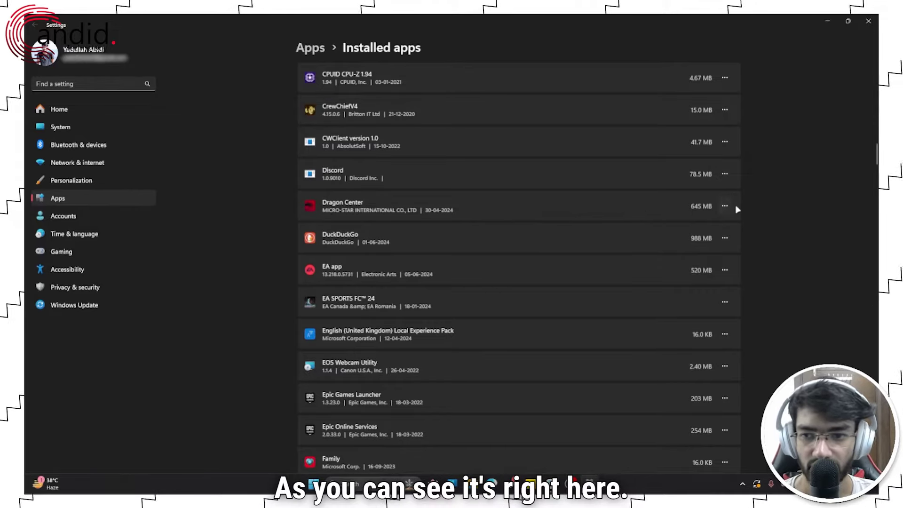
pyautogui.click(725, 206)
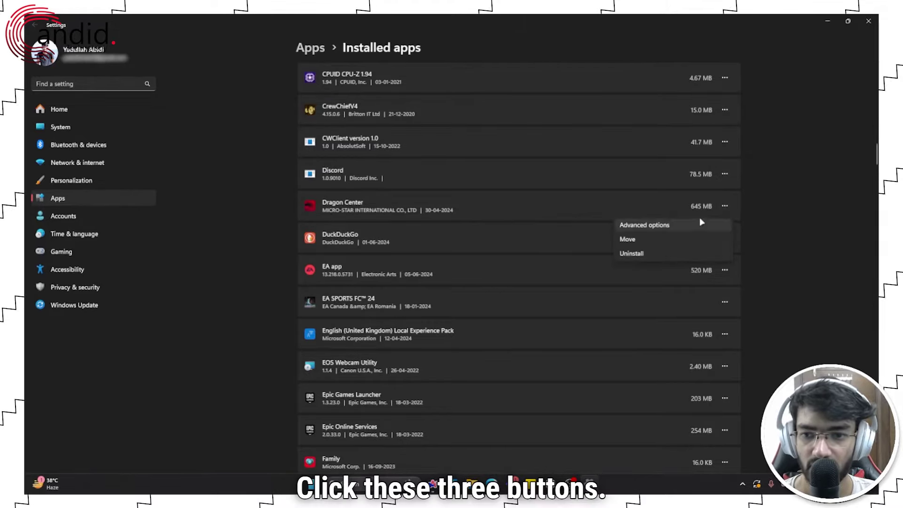
# - Uninstall Dragon Center (version 2.0.146.0) from its Advanced options page and confirm it
pyautogui.click(672, 226)
pyautogui.scroll(-3, 608, 207)
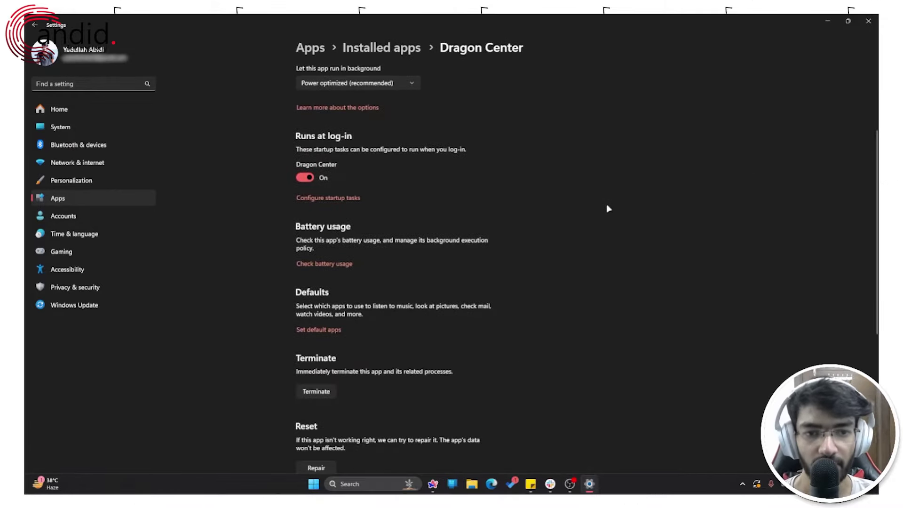
pyautogui.scroll(-3, 608, 207)
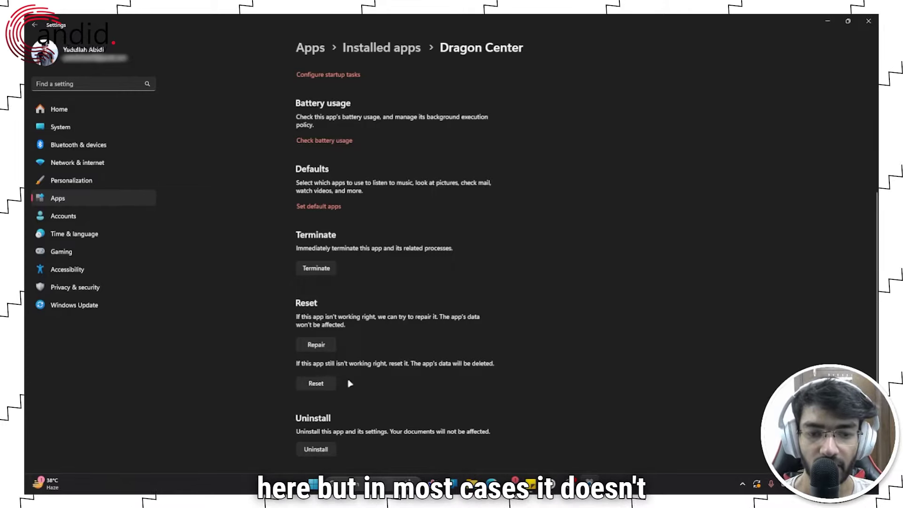
pyautogui.scroll(-2, 350, 384)
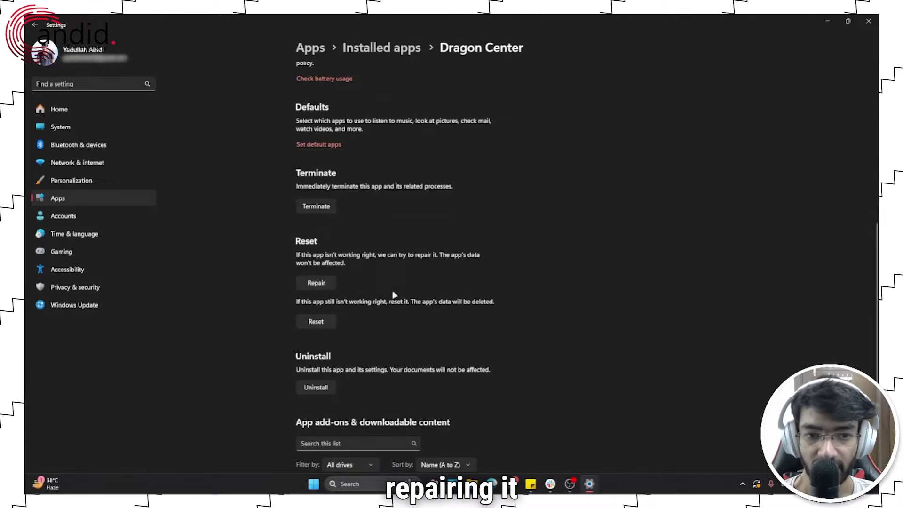
pyautogui.scroll(-2, 457, 304)
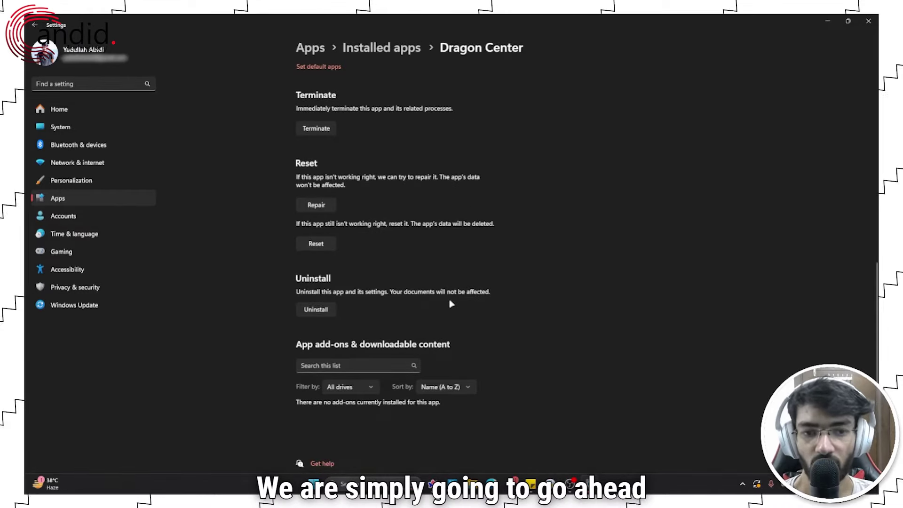
pyautogui.click(315, 312)
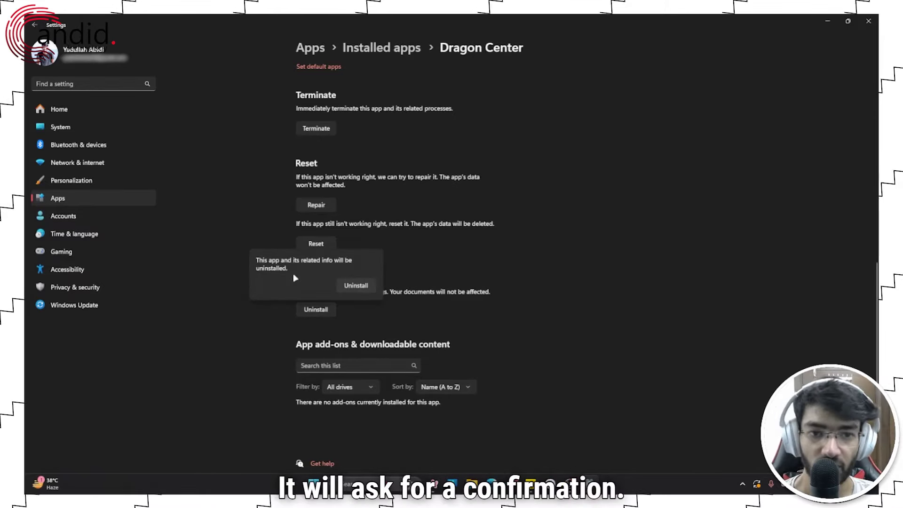
pyautogui.click(449, 262)
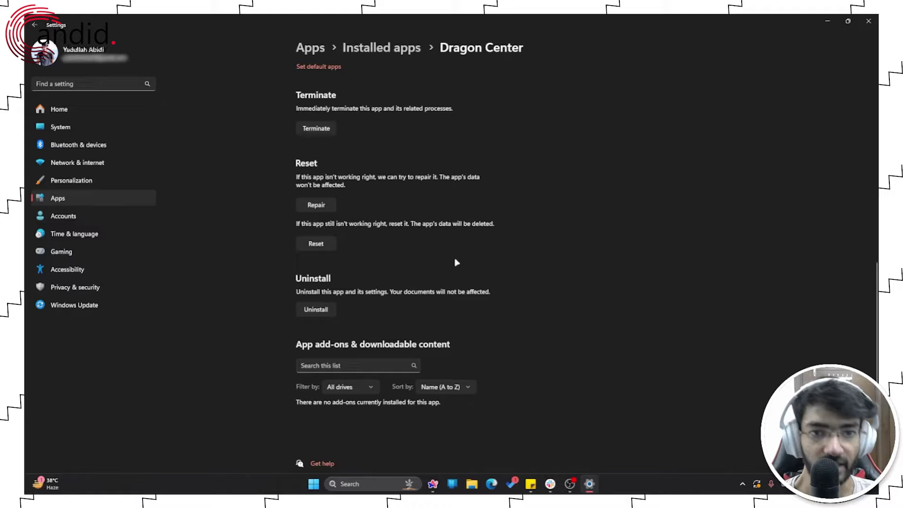
pyautogui.scroll(10, 517, 264)
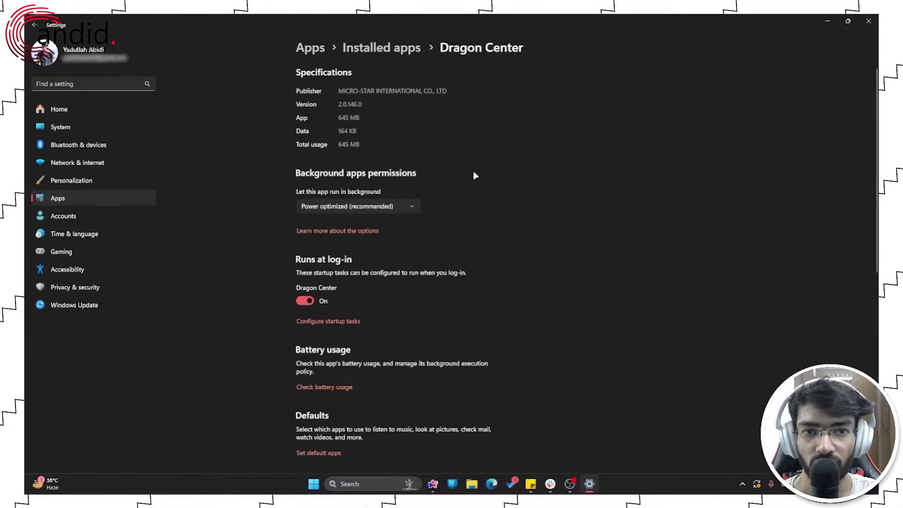
# - Close Settings and load msi.com in Edge
pyautogui.click(868, 21)
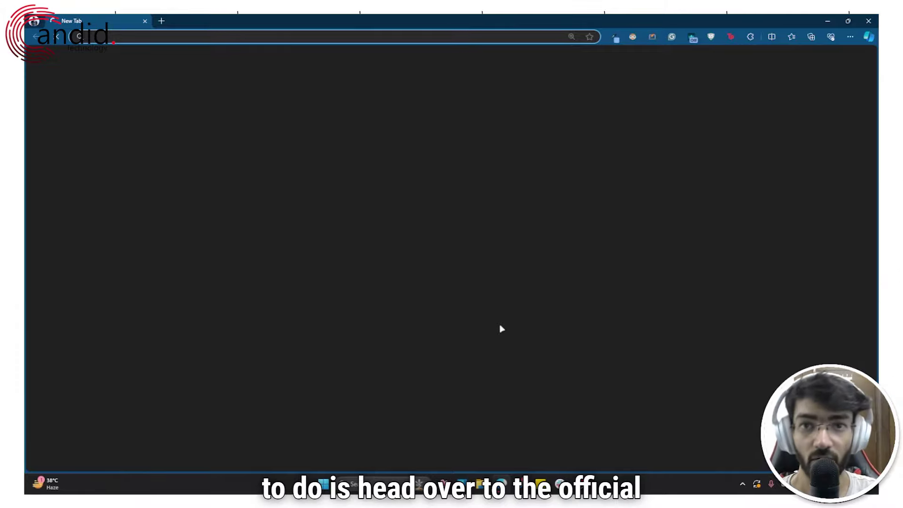
pyautogui.write('SMI')
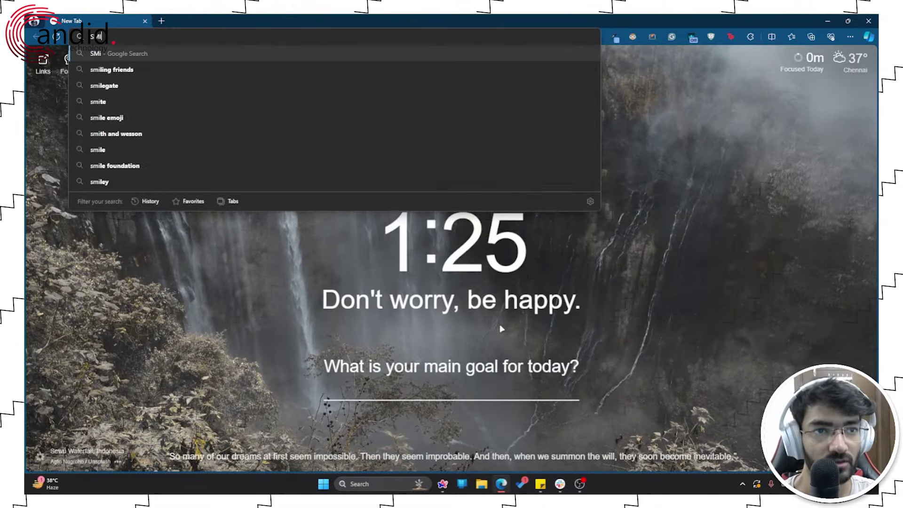
pyautogui.press('BackSpace')
pyautogui.press('BackSpace')
pyautogui.press('BackSpace')
pyautogui.write('MSi web')
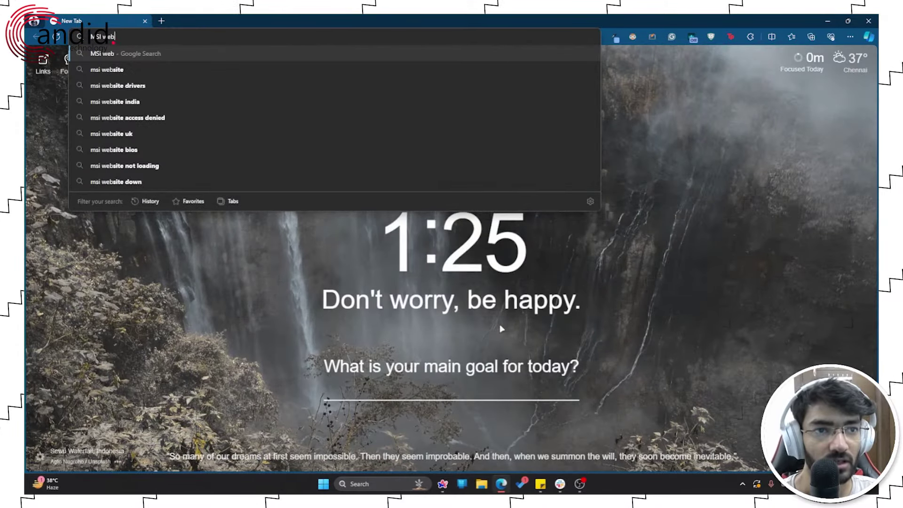
pyautogui.press('BackSpace')
pyautogui.press('BackSpace')
pyautogui.press('BackSpace')
pyautogui.press('BackSpace')
pyautogui.write('.com')
pyautogui.press('Return')
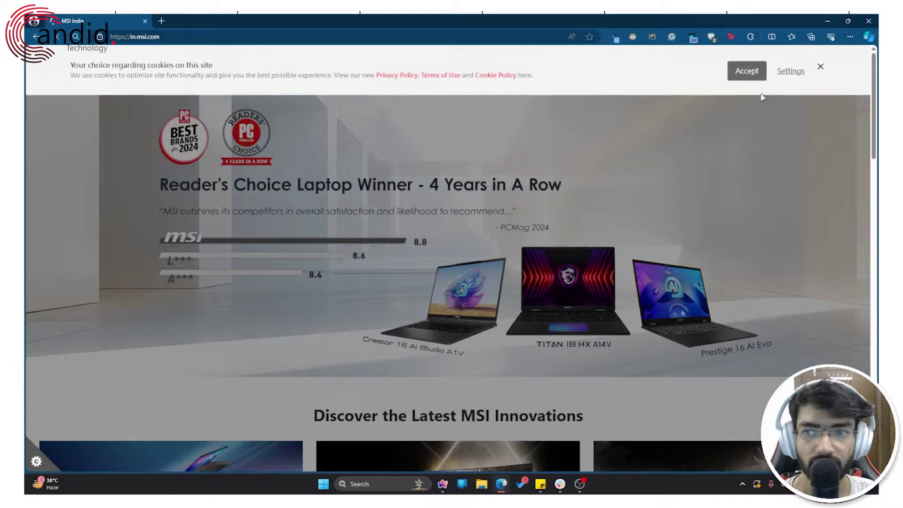
# - Accept the cookie policy on the MSI India homepage
pyautogui.click(820, 68)
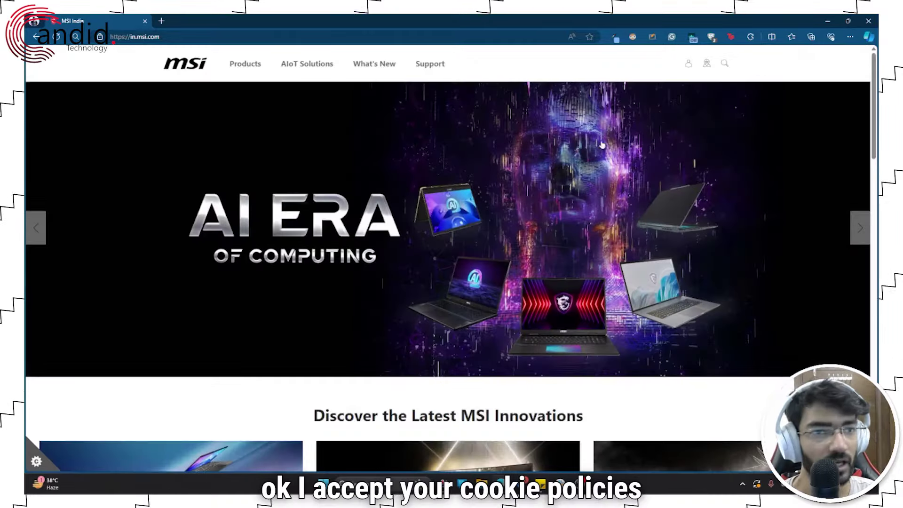
pyautogui.scroll(-8, 425, 234)
pyautogui.scroll(8, 369, 233)
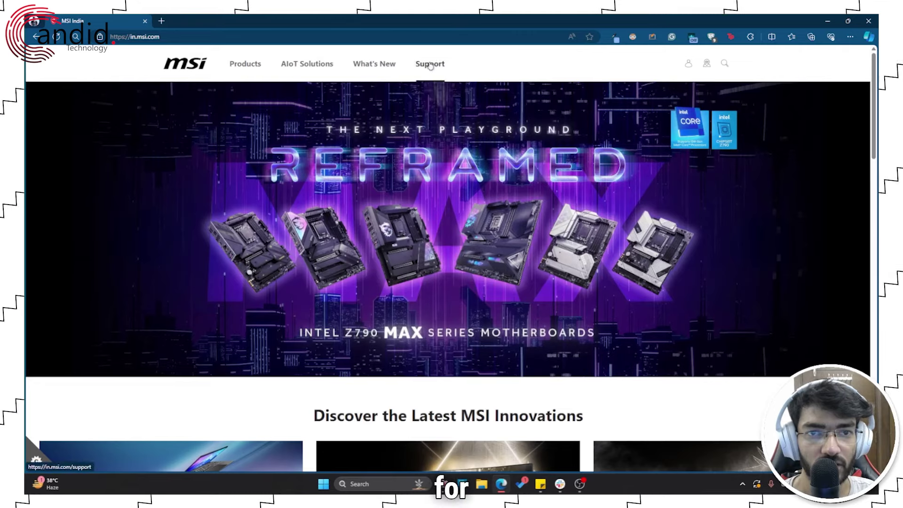
# - Go from MSI's service and support section to the laptop downloads page
pyautogui.click(429, 64)
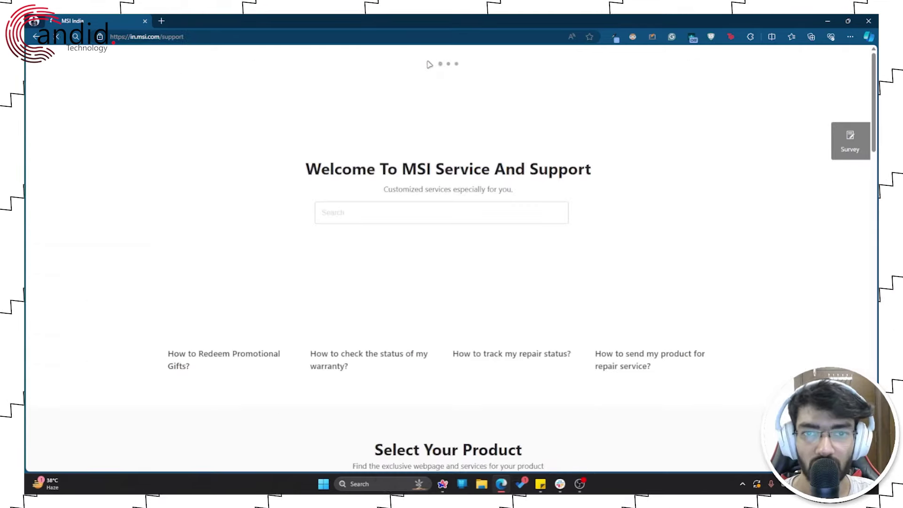
pyautogui.scroll(-10, 412, 212)
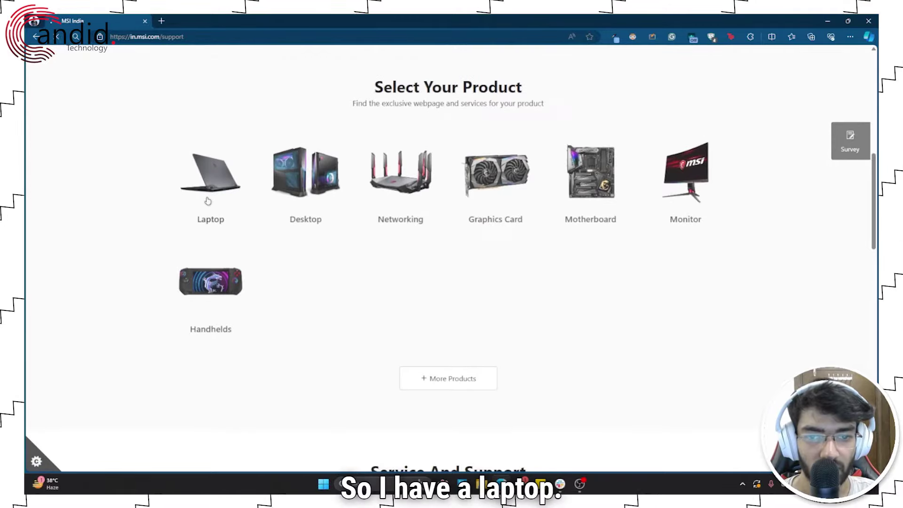
pyautogui.click(207, 202)
pyautogui.scroll(-3, 505, 219)
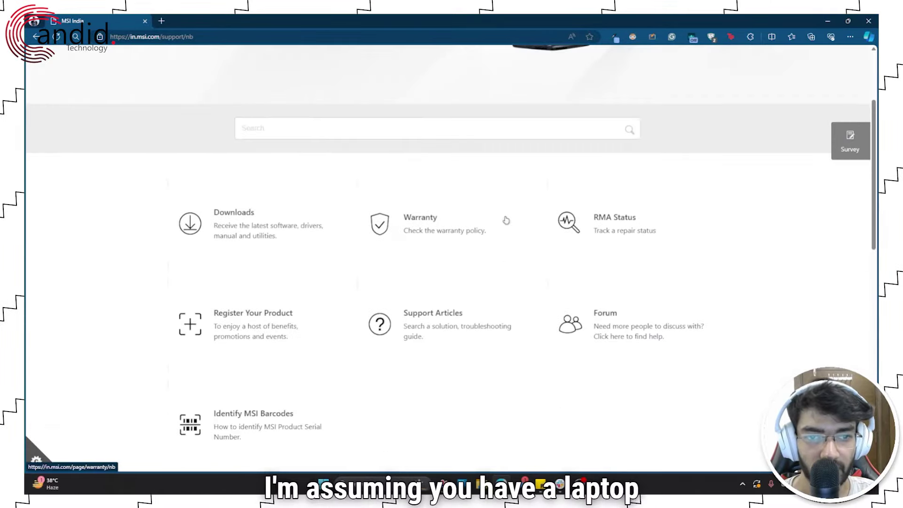
pyautogui.click(216, 214)
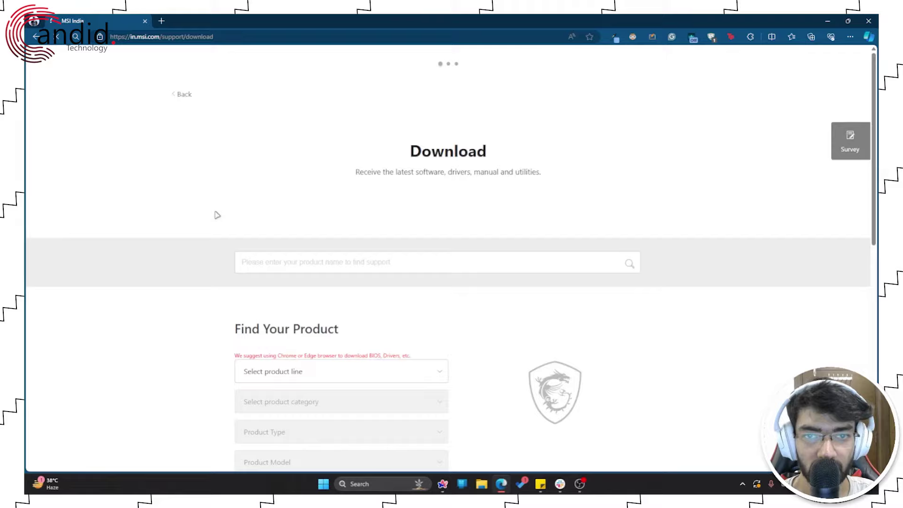
pyautogui.scroll(-4, 480, 234)
# - Pick Laptops, Notebook, Sword / Katana Series and Katana-GF76-12UX, then search
pyautogui.click(282, 194)
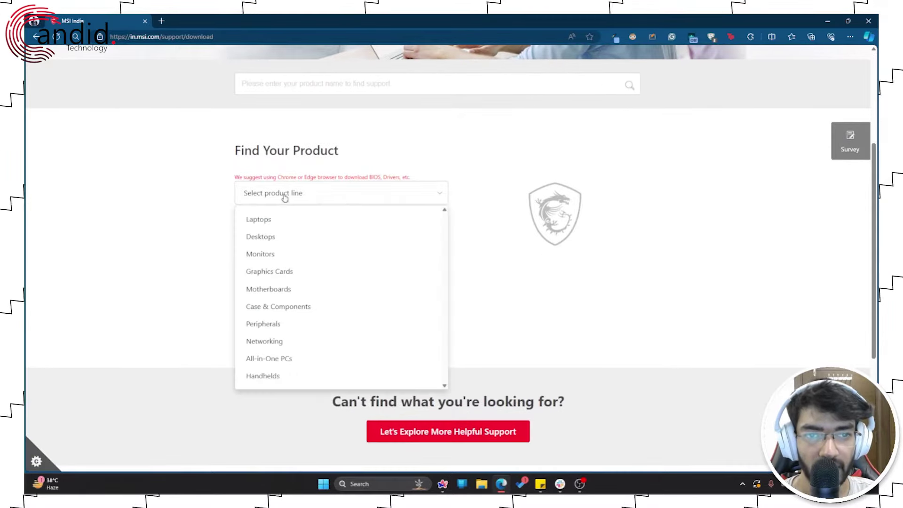
pyautogui.click(348, 219)
pyautogui.click(348, 224)
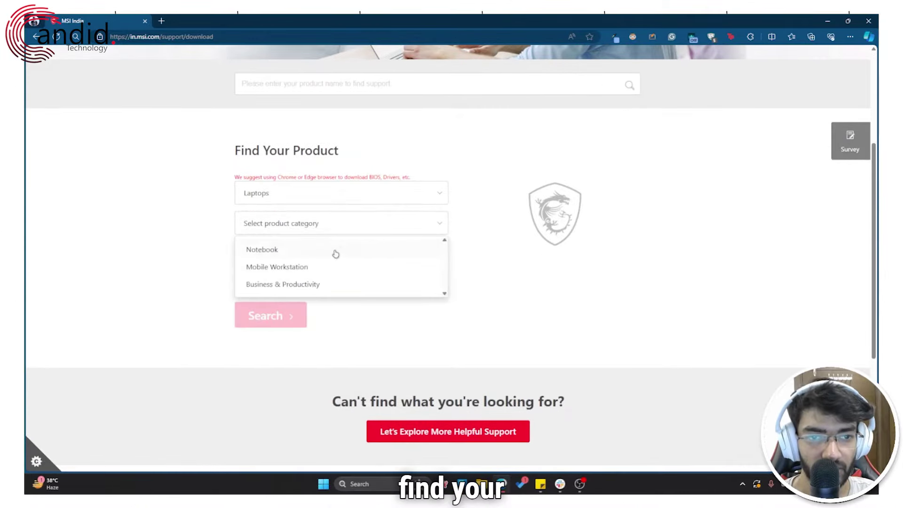
pyautogui.click(340, 249)
pyautogui.click(314, 253)
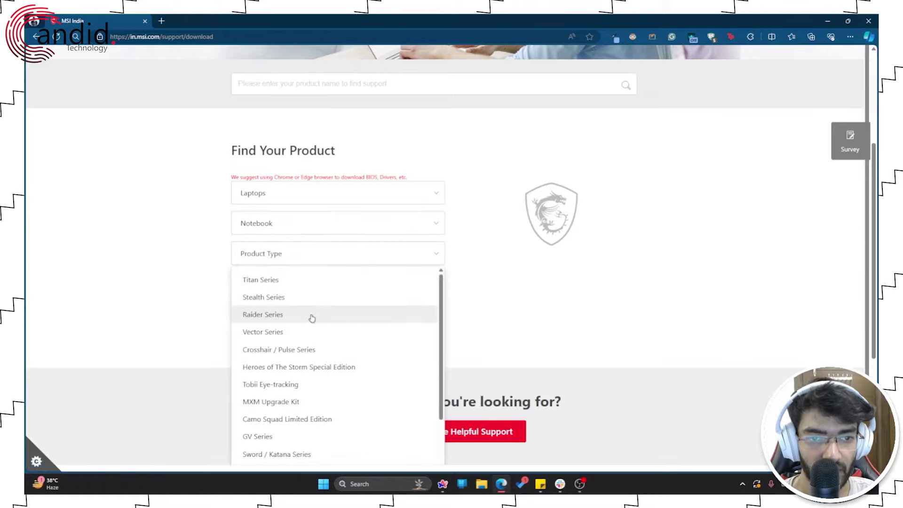
pyautogui.scroll(-5, 293, 386)
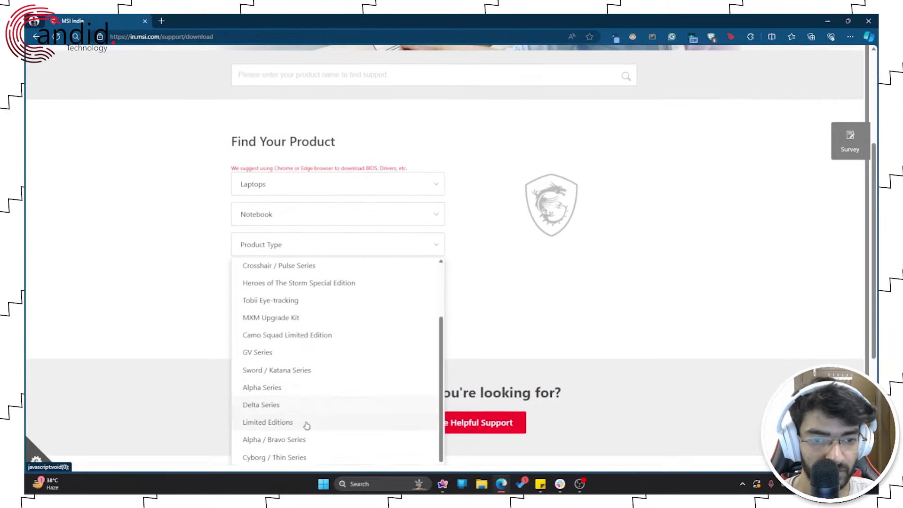
pyautogui.scroll(3, 311, 357)
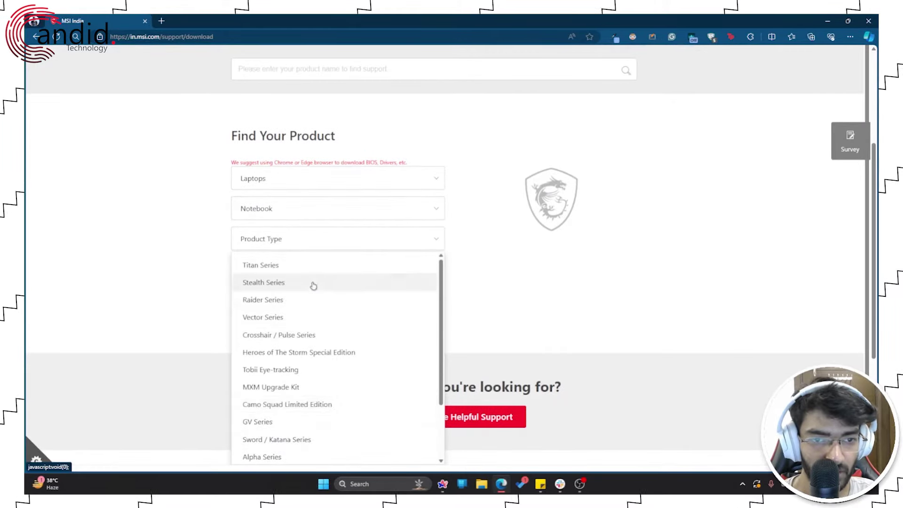
pyautogui.scroll(-4, 320, 355)
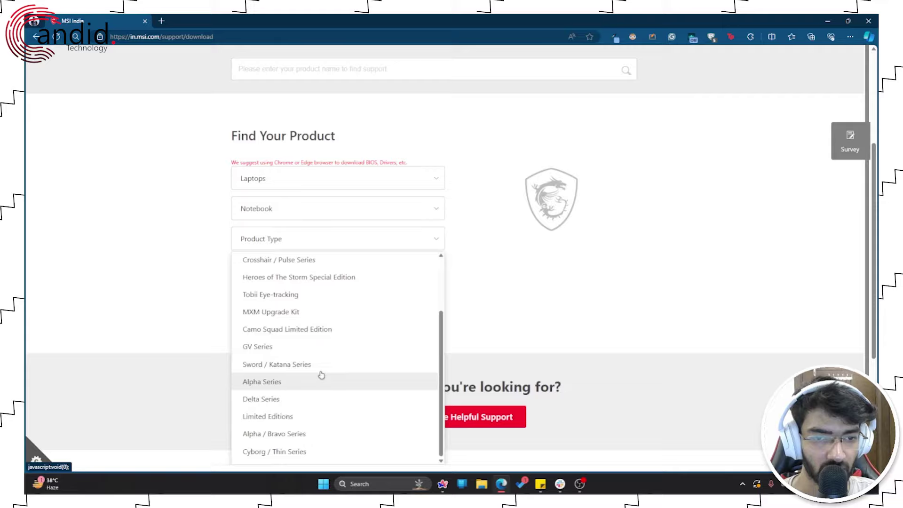
pyautogui.click(324, 364)
pyautogui.click(318, 272)
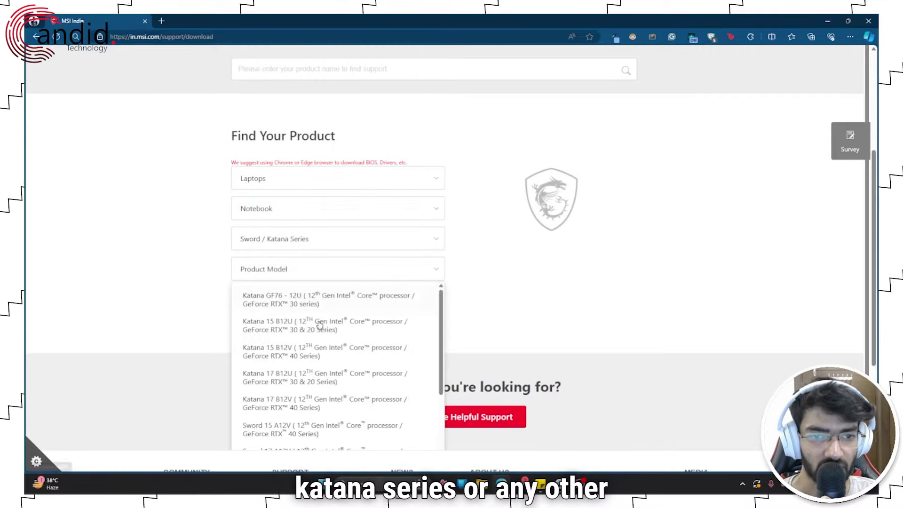
pyautogui.click(413, 307)
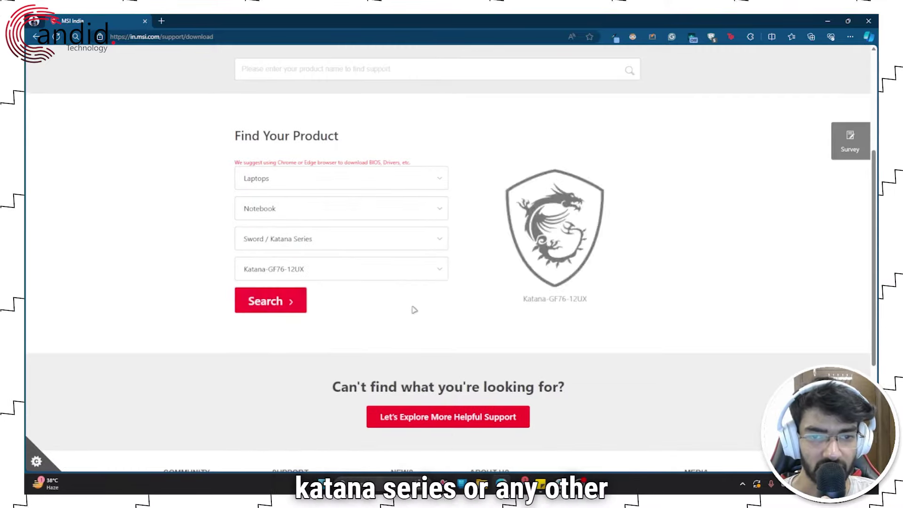
pyautogui.click(277, 307)
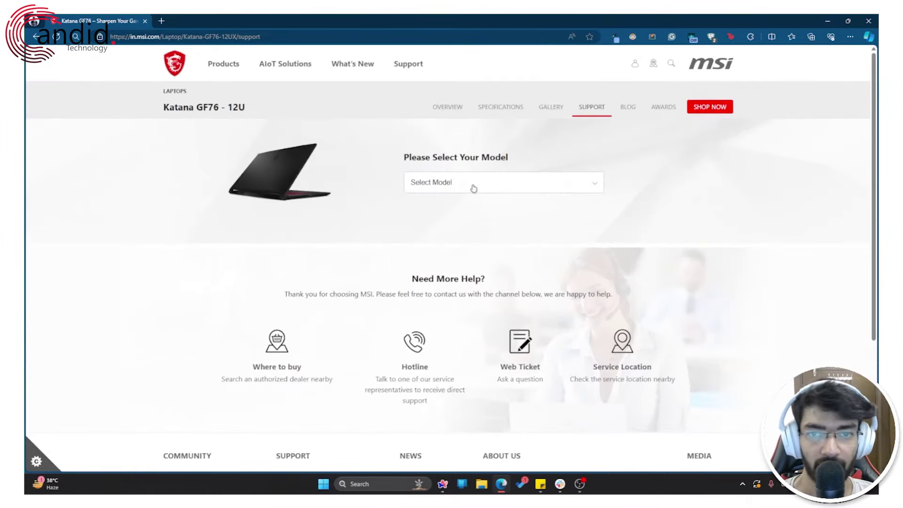
# - Choose the Katana GF76 12UG model and scroll its Utility downloads to MSI Center
pyautogui.click(474, 189)
pyautogui.click(470, 225)
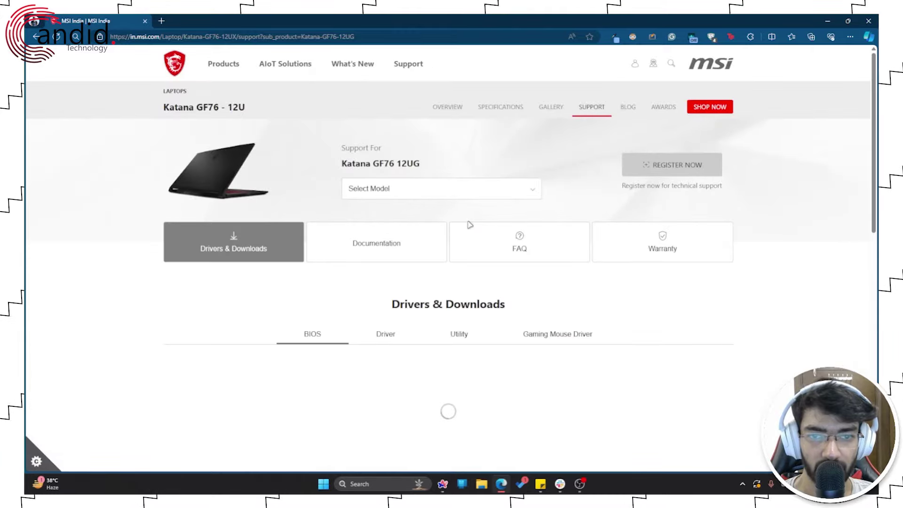
pyautogui.scroll(-3, 469, 225)
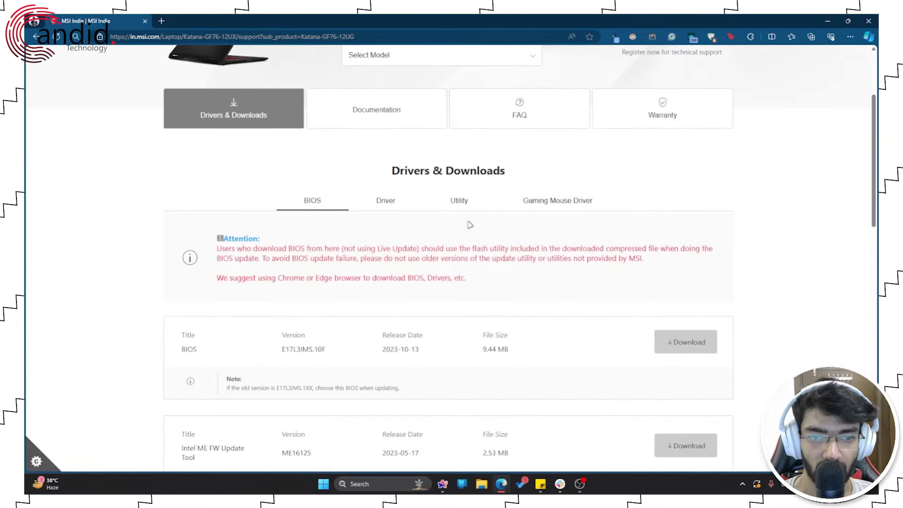
pyautogui.click(456, 202)
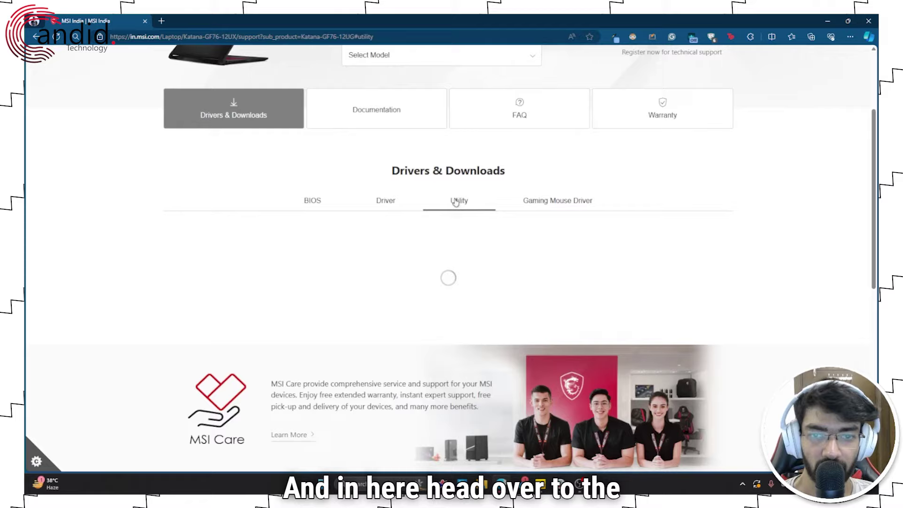
pyautogui.scroll(-3, 410, 264)
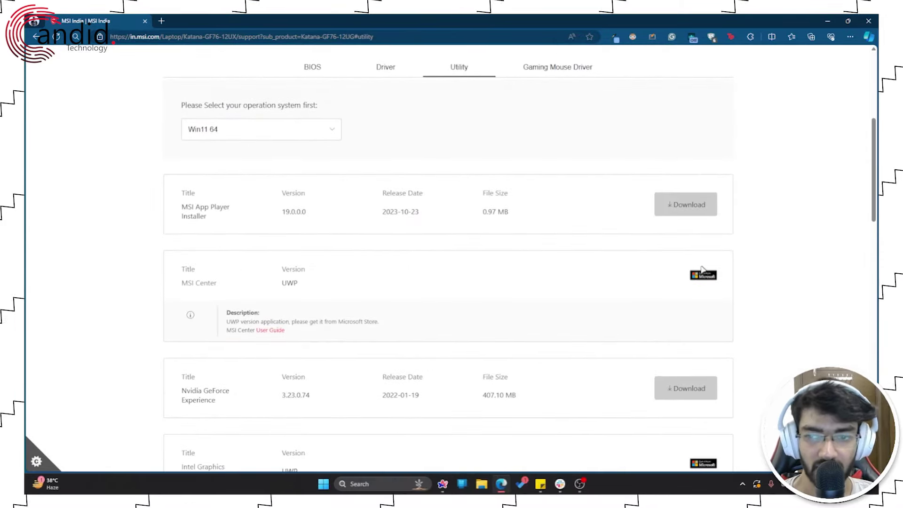
pyautogui.scroll(-2, 230, 281)
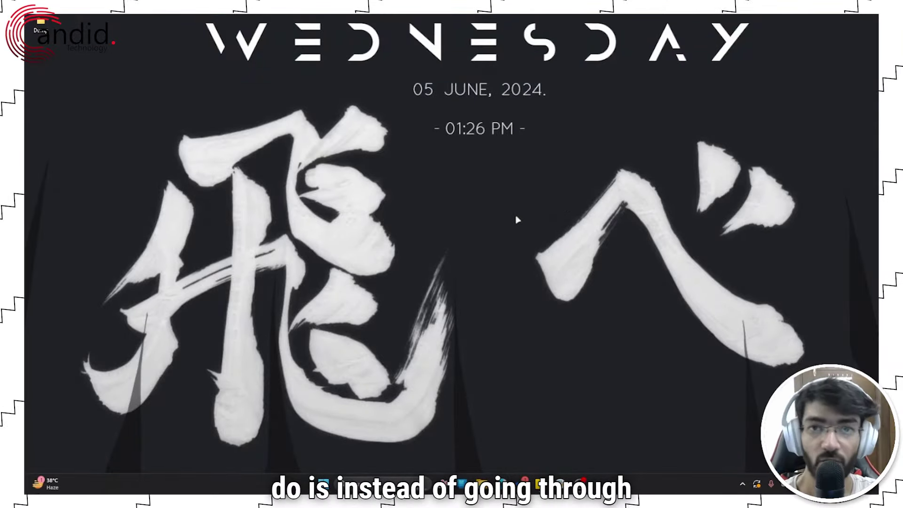
# - Search Start for "micro" and launch Microsoft Store
pyautogui.press('super')
pyautogui.write('micro')
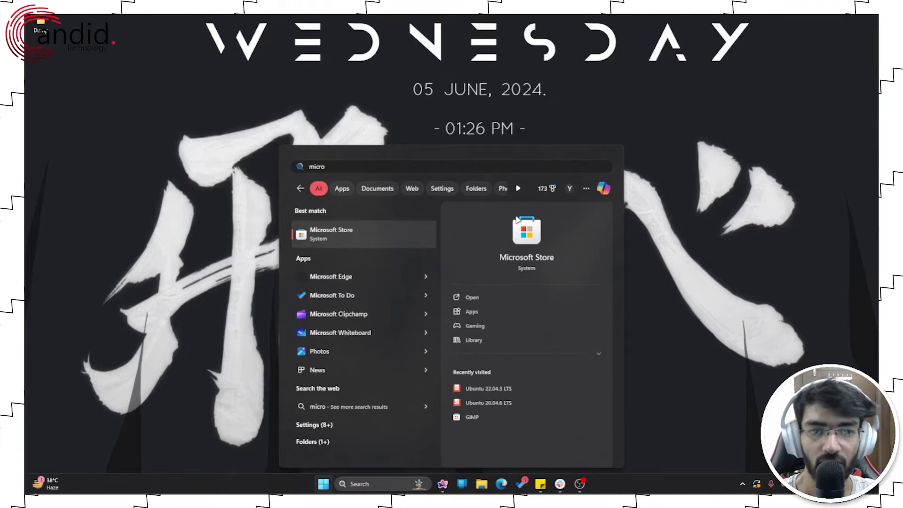
pyautogui.click(393, 244)
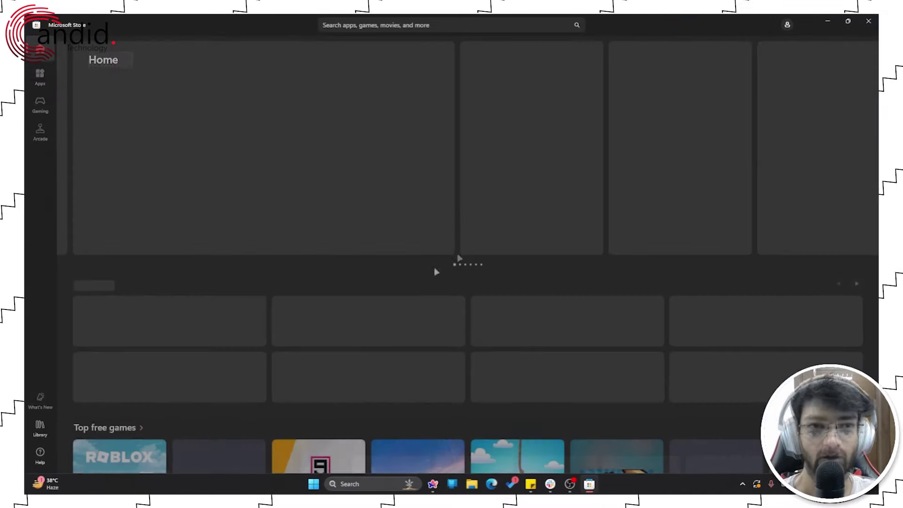
pyautogui.scroll(-3, 537, 223)
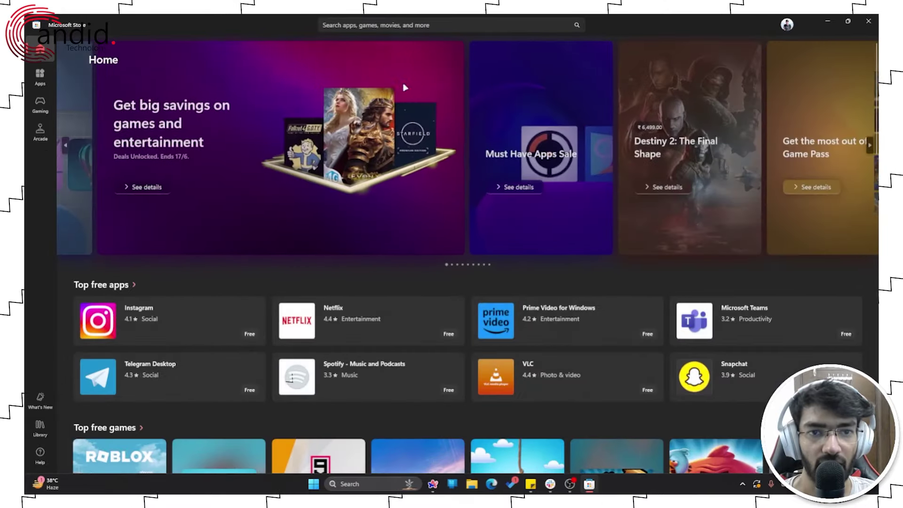
# - Search the Store for "MSI center" and open the MSI Center app page
pyautogui.click(387, 25)
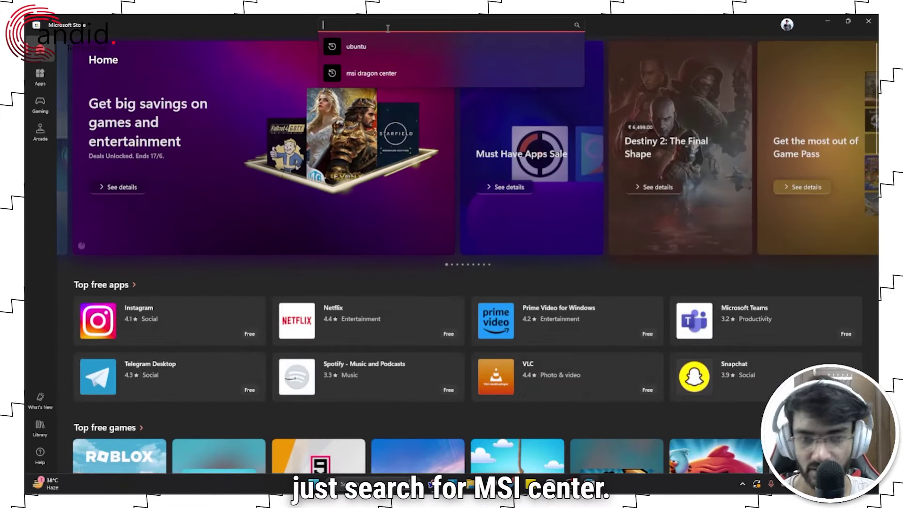
pyautogui.write('MSI center')
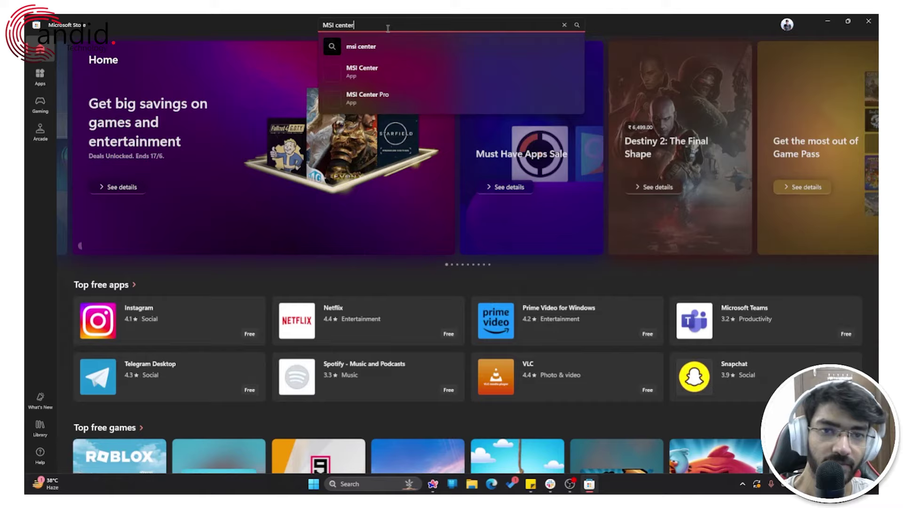
pyautogui.click(370, 69)
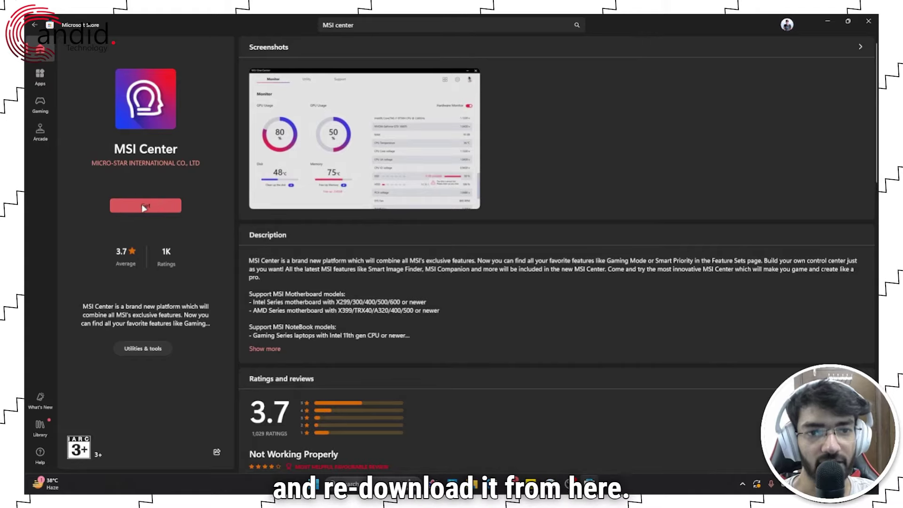
pyautogui.scroll(-5, 437, 256)
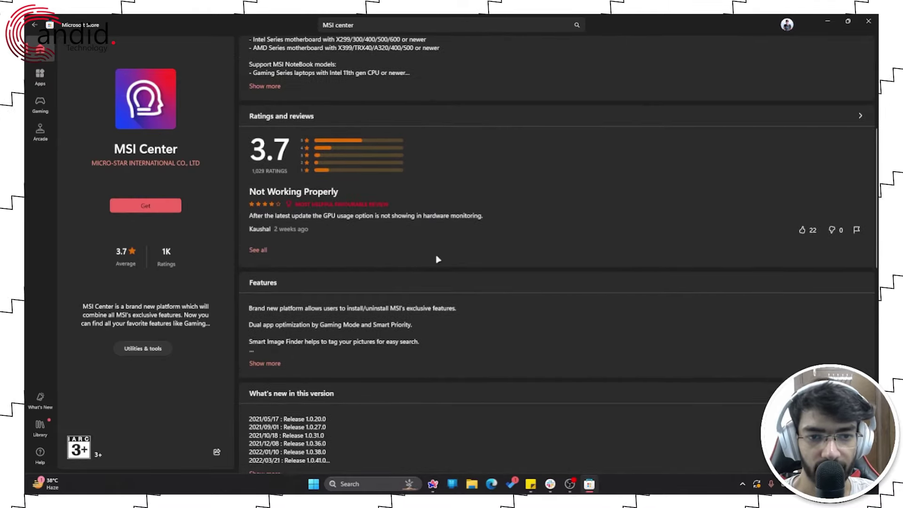
pyautogui.scroll(5, 573, 255)
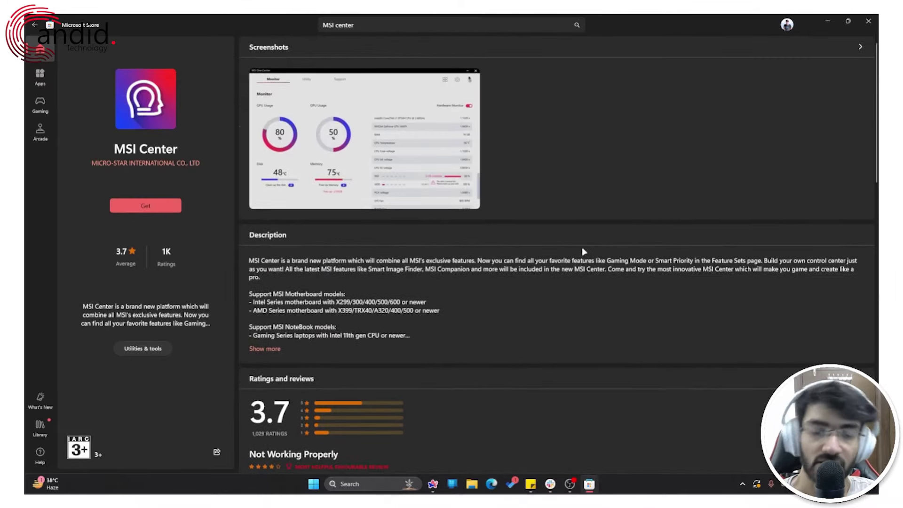